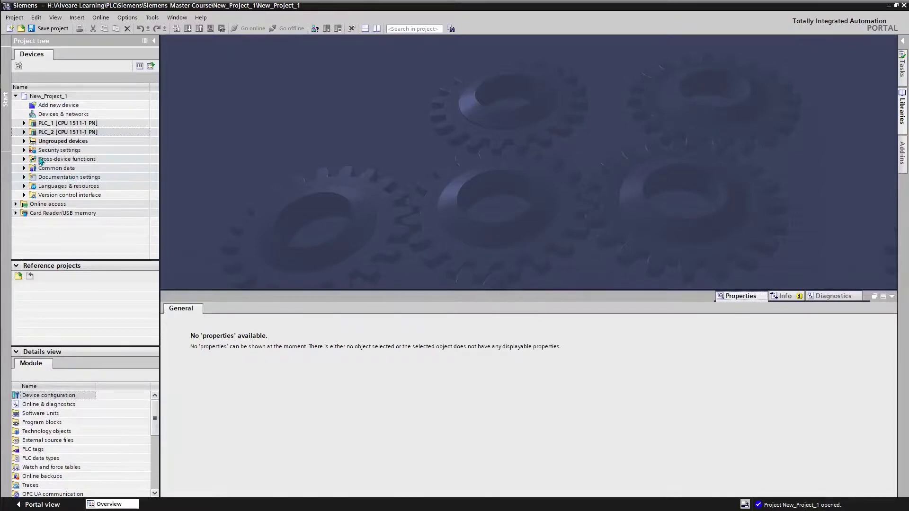
Step: Open the existing Project trace under the project's cross-device functions
click(24, 159)
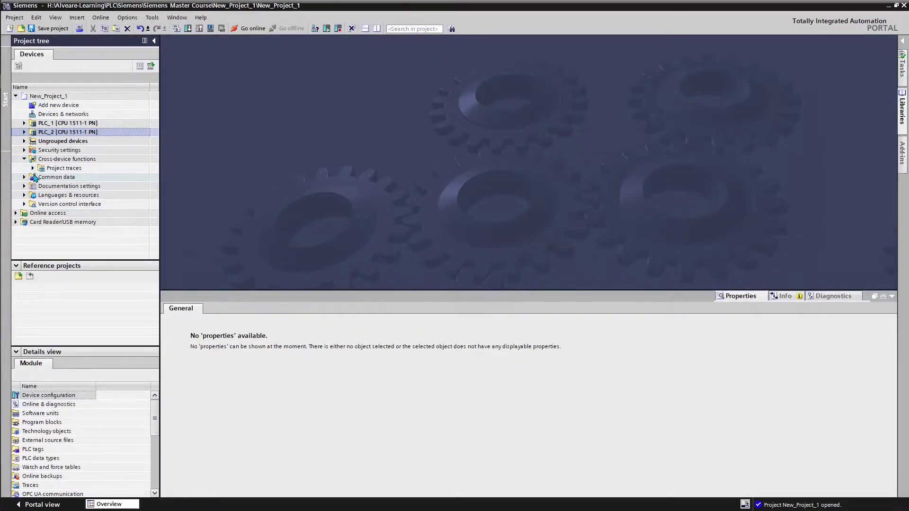
click(32, 168)
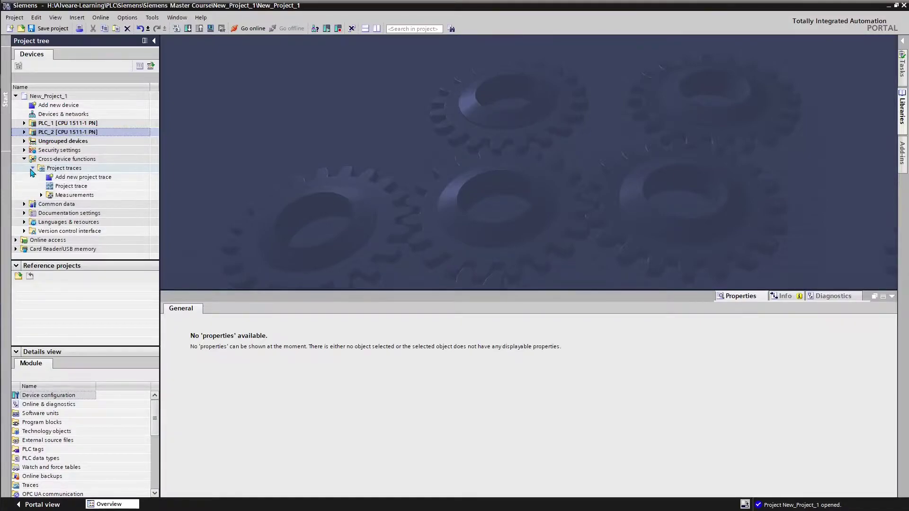
click(70, 187)
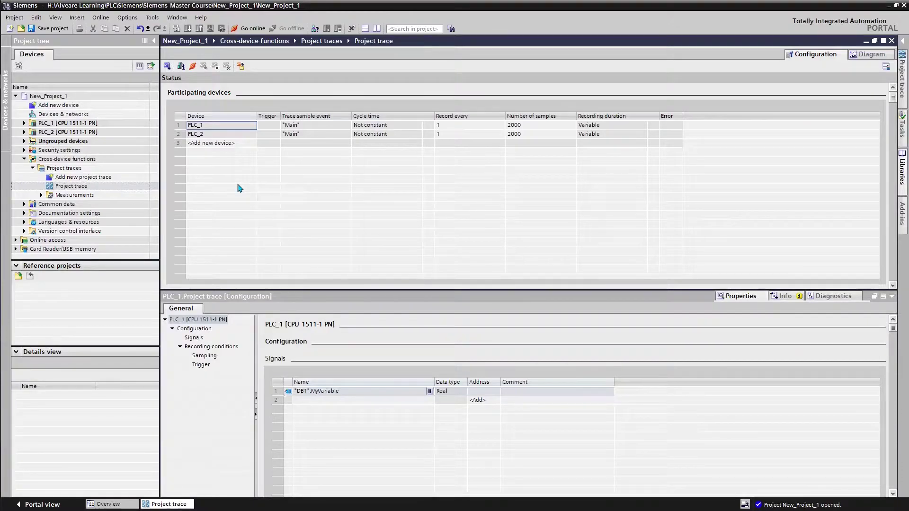
Step: Examine the trace's participating devices and the signals assigned to PLC_1 and PLC_2
click(212, 144)
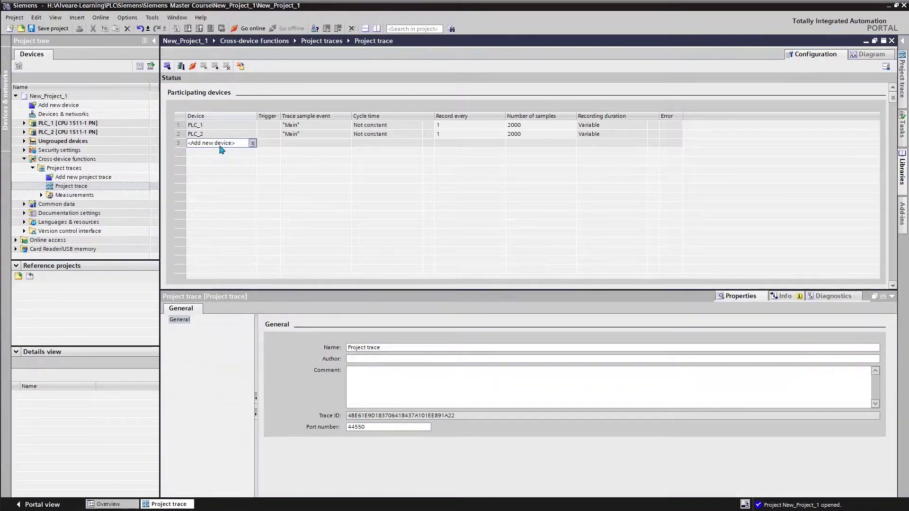
click(221, 145)
click(200, 127)
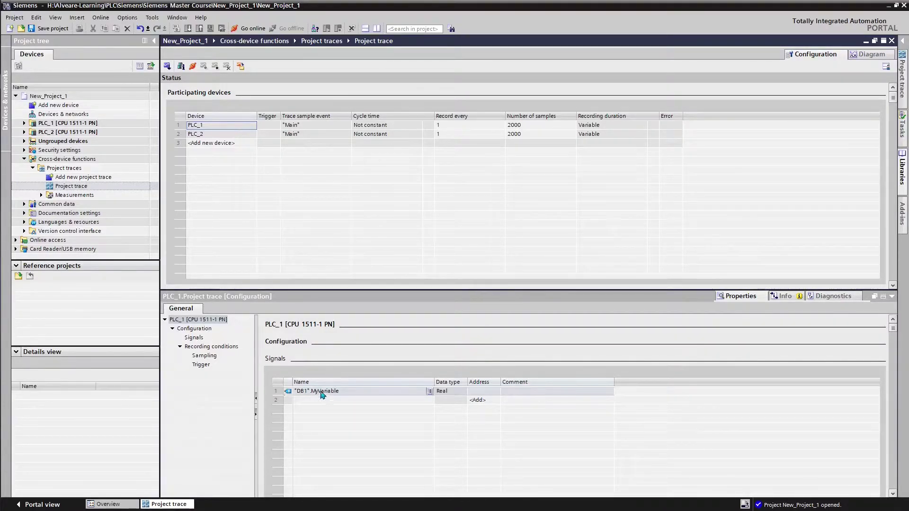
click(213, 136)
click(192, 338)
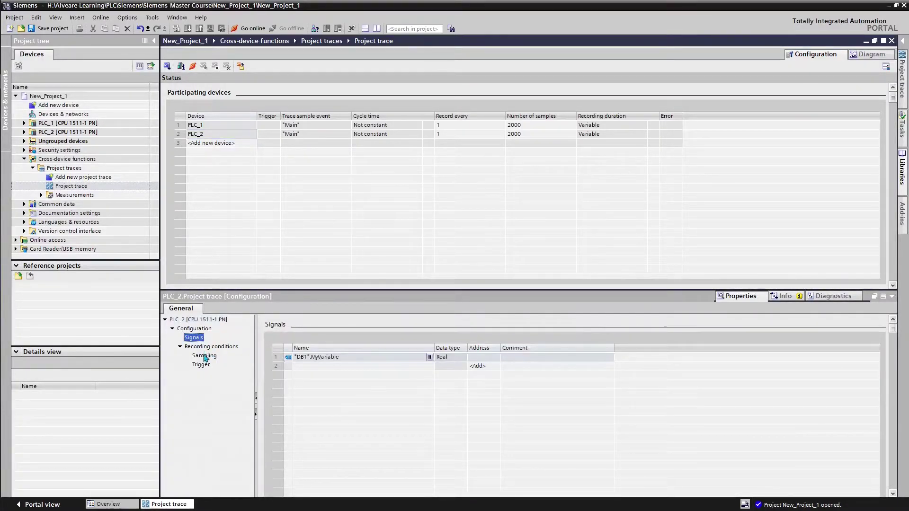
Step: Set PLC_2's sampling to record every 10 cycles
click(204, 355)
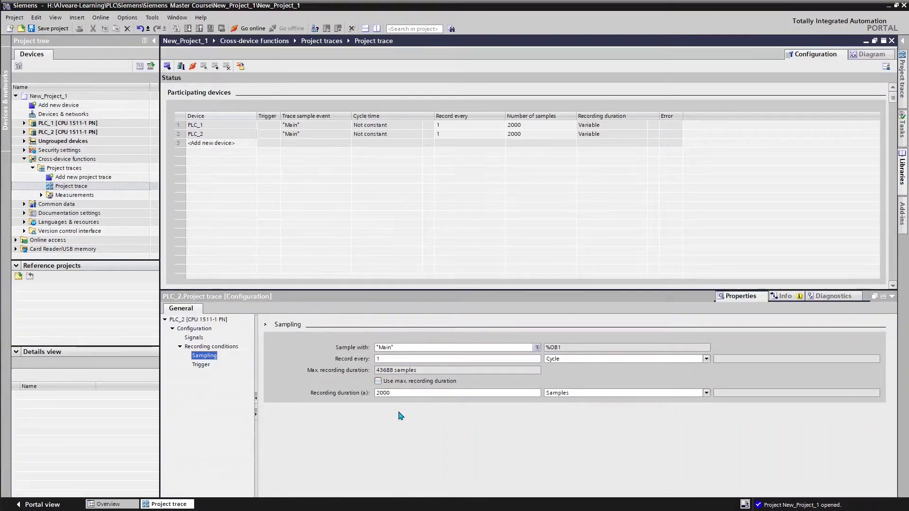
click(706, 358)
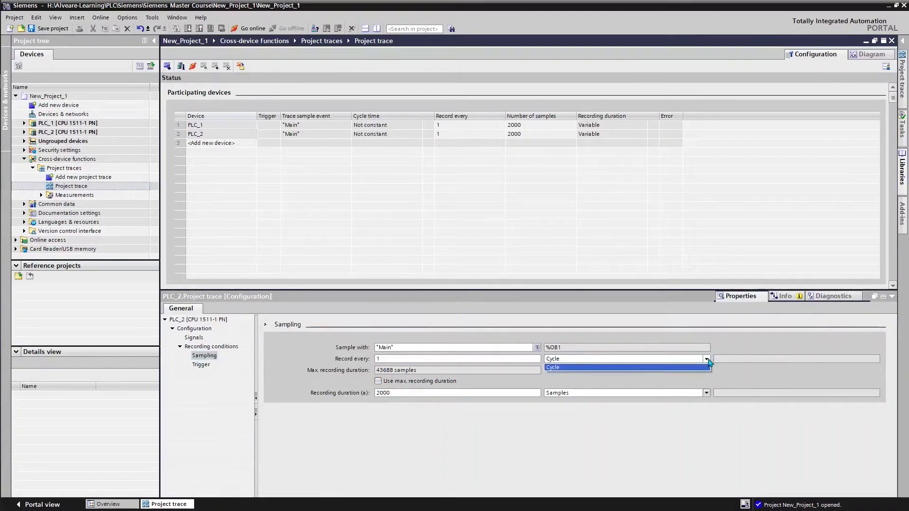
click(666, 387)
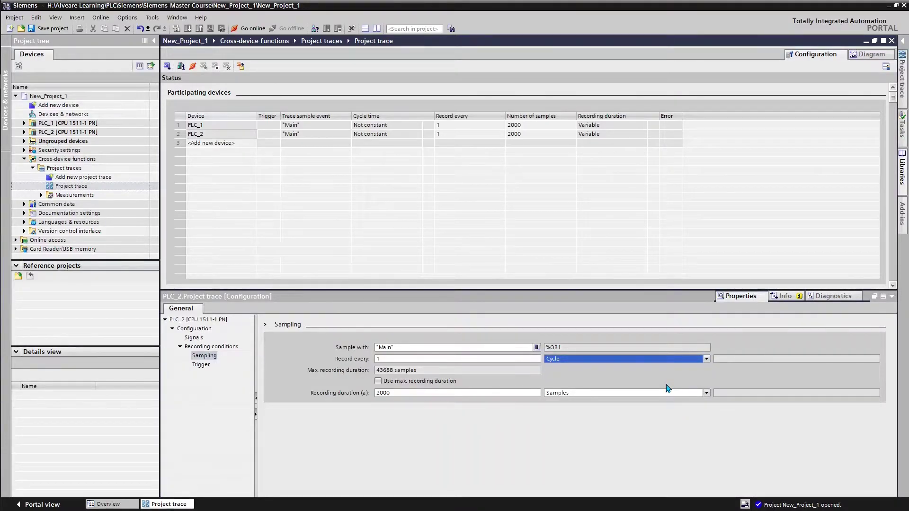
click(414, 359)
double_click(414, 358)
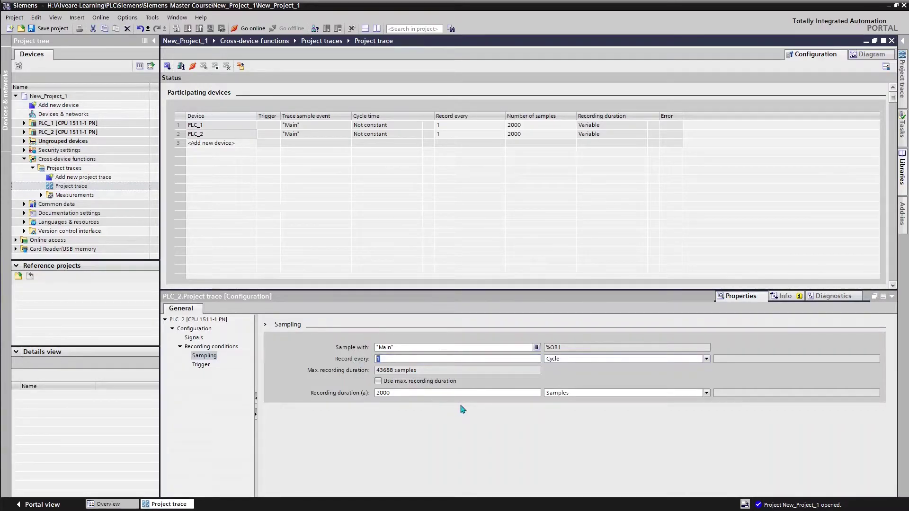
text(10)
Step: Set PLC_2's recording duration to 5000 samples
click(409, 394)
click(587, 394)
click(578, 403)
click(485, 394)
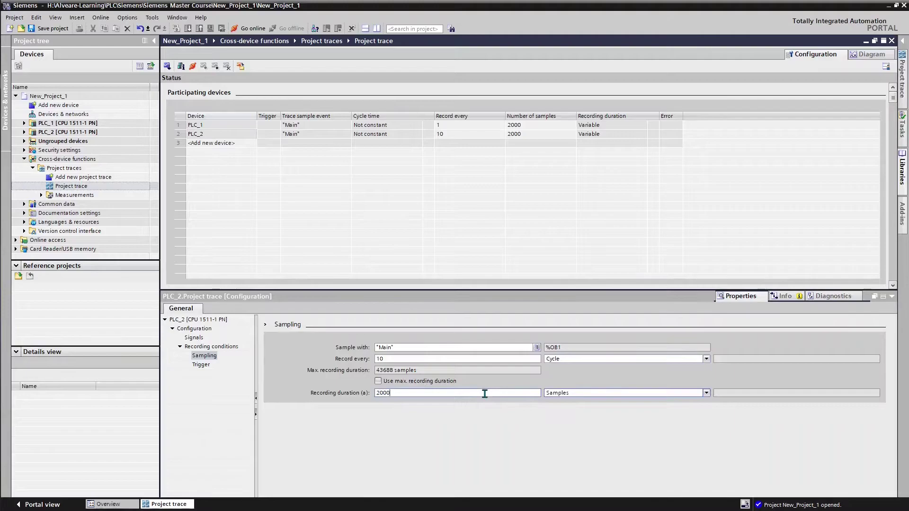
key(shift+Left)
key(shift+Left)
key(shift+Left)
click(419, 370)
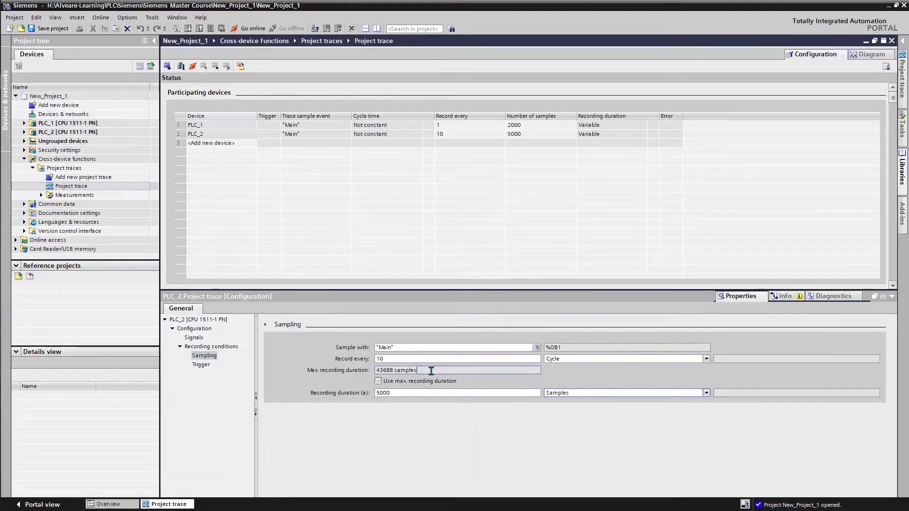
Step: Set PLC_2's trigger mode to Trigger on tag, with MyVariable from DB1 as the trigger tag
click(200, 365)
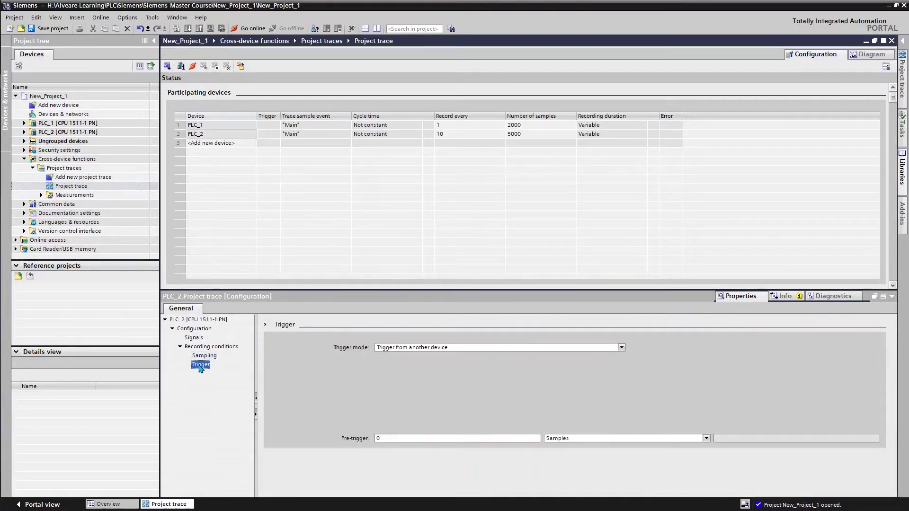
click(489, 348)
click(487, 356)
click(487, 349)
click(482, 362)
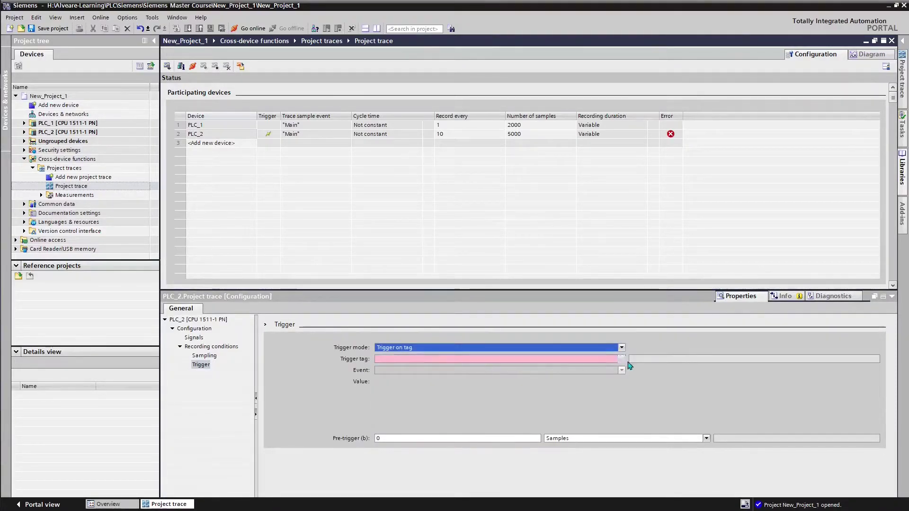
click(619, 358)
click(440, 369)
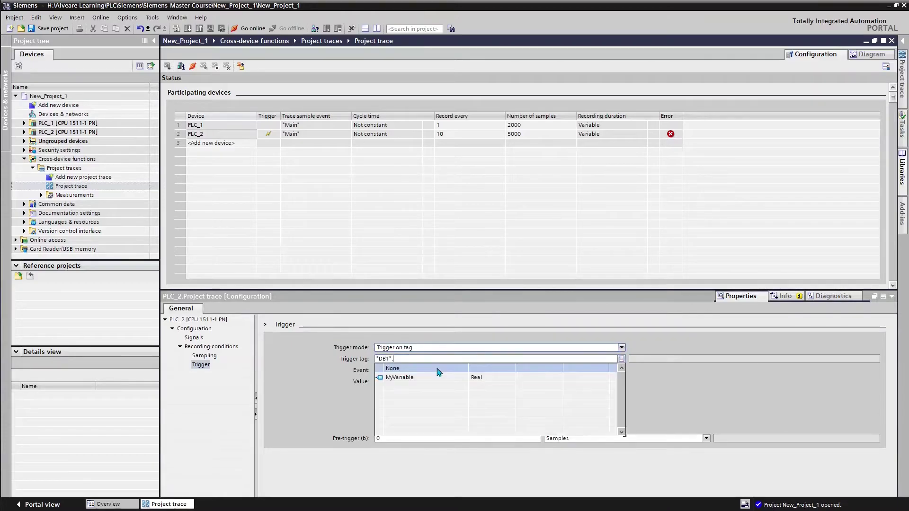
click(416, 378)
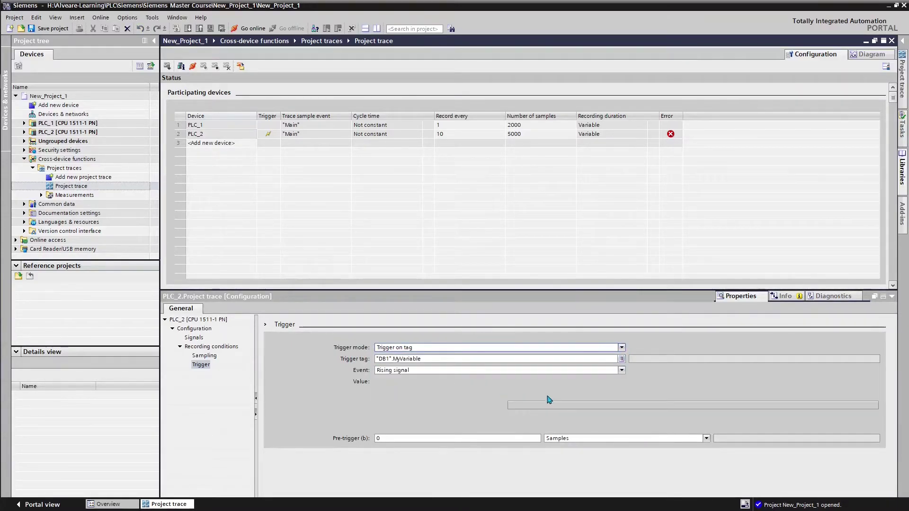
Step: Set PLC_2's trigger event to Value change
click(503, 370)
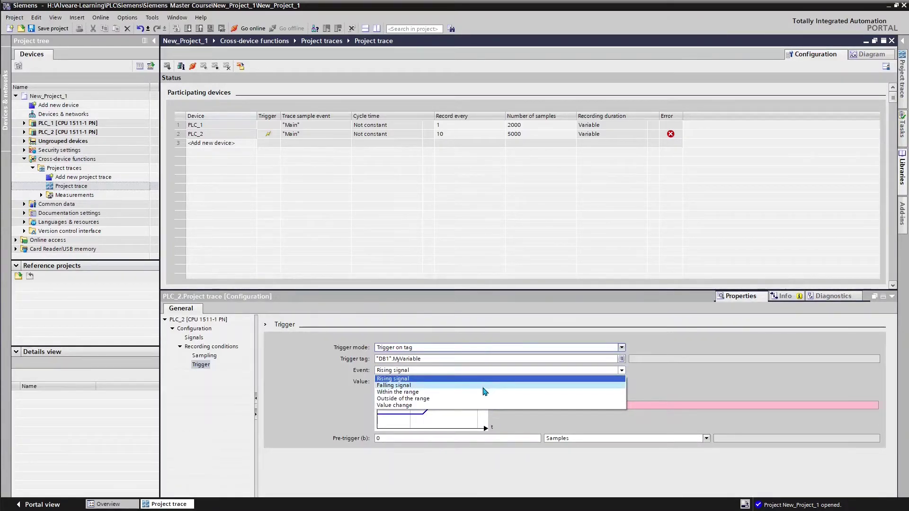
click(481, 405)
click(521, 384)
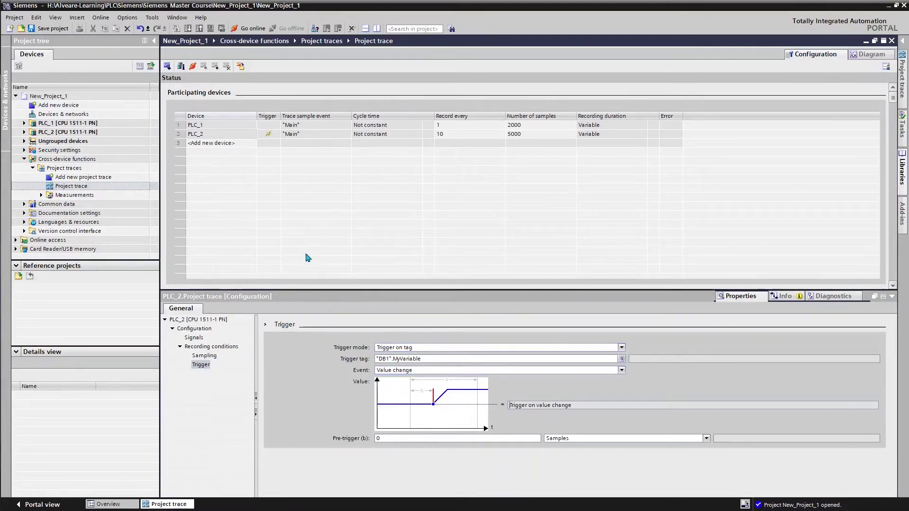
Step: Review PLC_1's trigger and sampling settings in the project trace
click(210, 320)
click(221, 126)
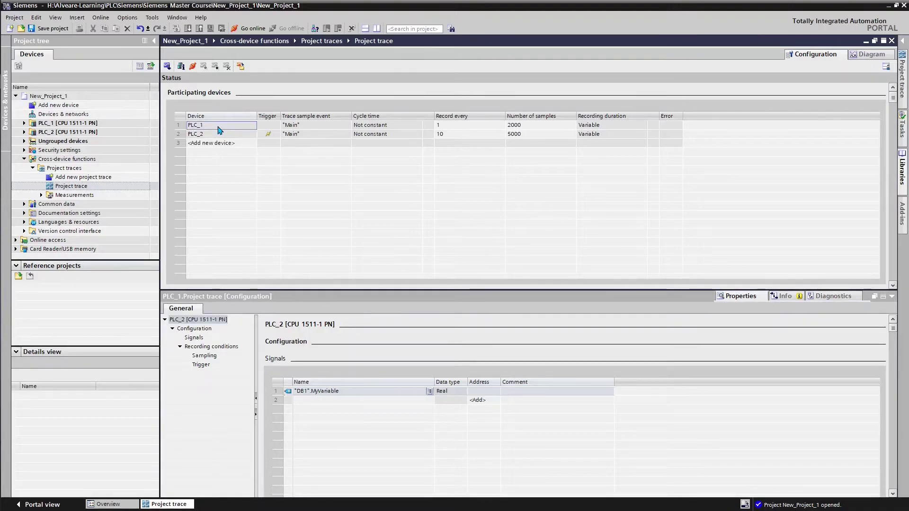
click(201, 365)
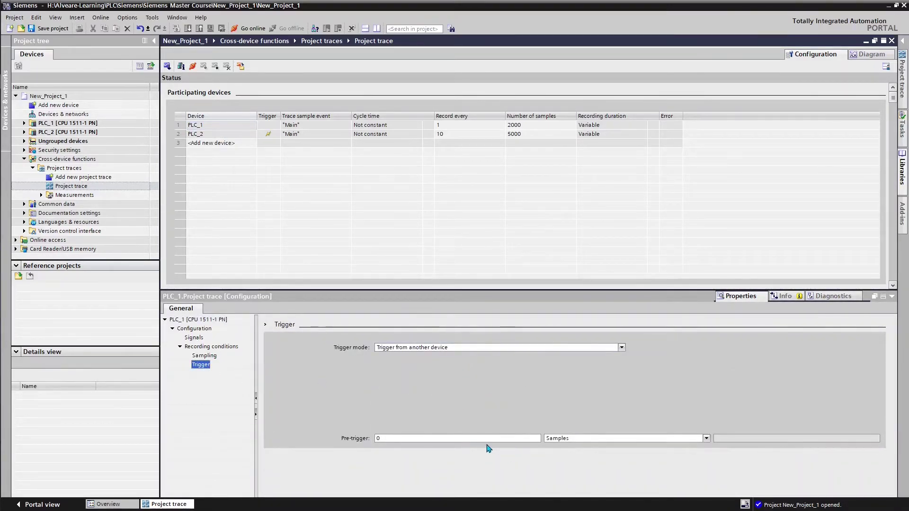
click(213, 356)
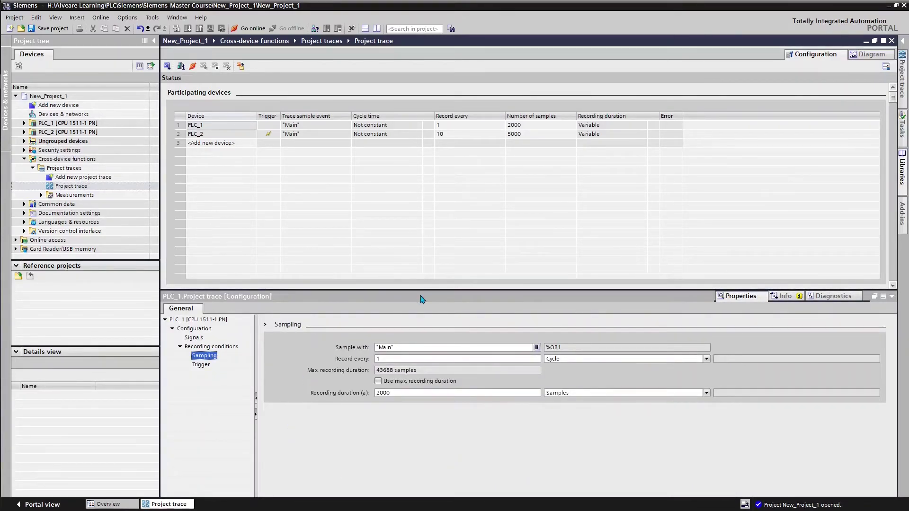
click(397, 190)
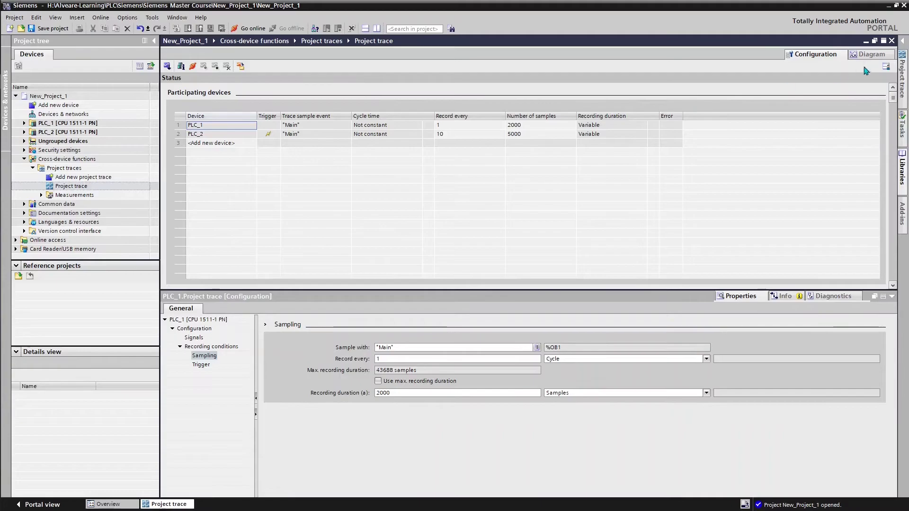
Step: Show the project trace's diagram and collapse the properties area to enlarge it
click(872, 55)
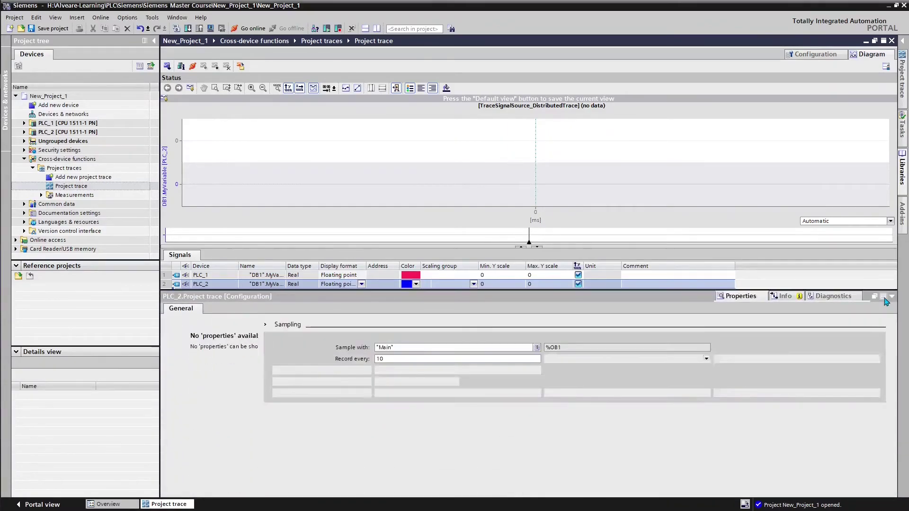
click(883, 297)
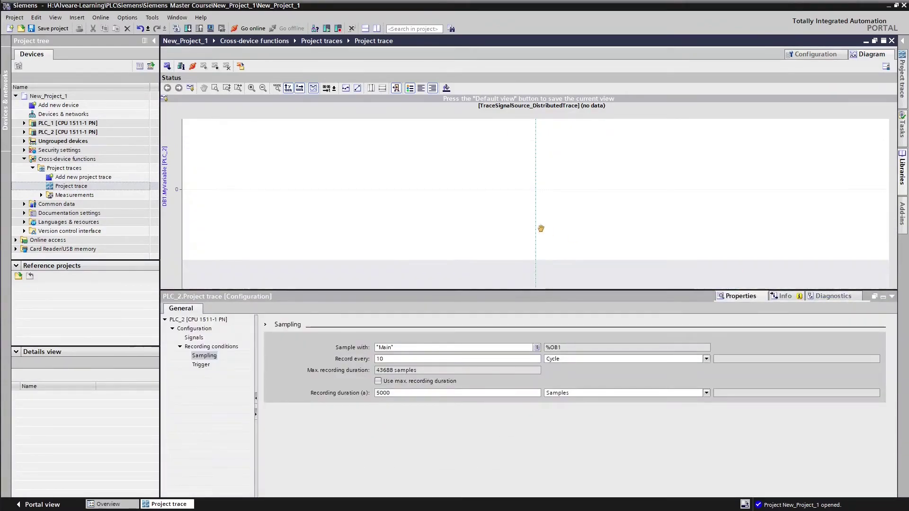